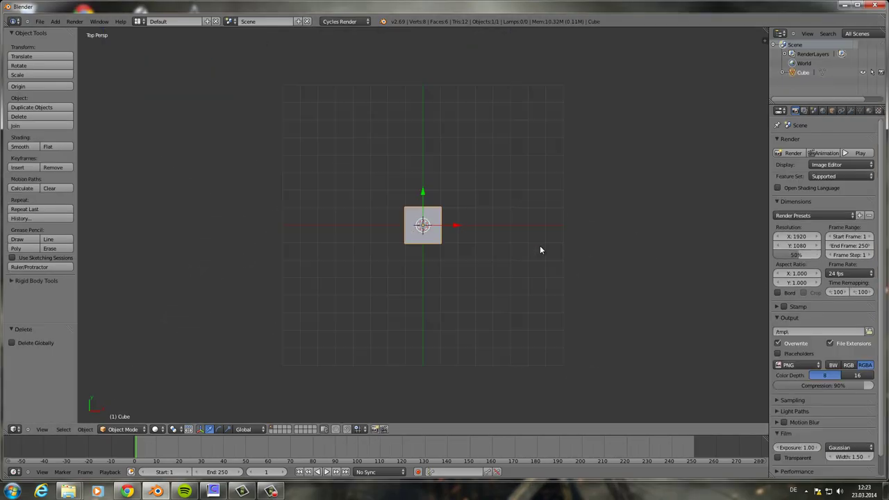
Step: Enlarge the default cube and add a horizontal loop cut around its middle
left_click(637, 254)
key("Tab")
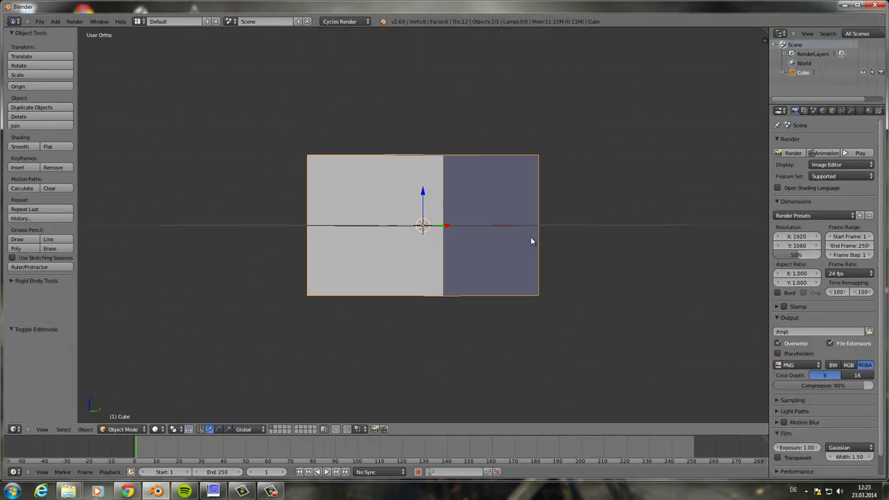
key("ctrl+r")
left_click(525, 224)
Step: Flatten the middle band along Z and extrude one end of the box sideways
key("s")
key("z")
left_click(436, 234)
middle_click_drag(436, 235, 486, 278)
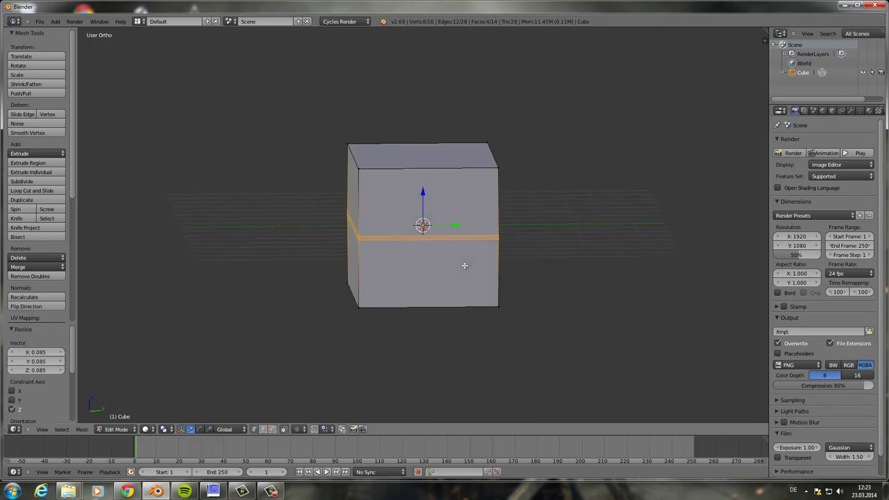
key("KP_7")
key("e")
left_click(588, 226)
Step: Extrude the top face upward and scale it along Y into a roof peak
middle_click_drag(588, 226, 514, 219)
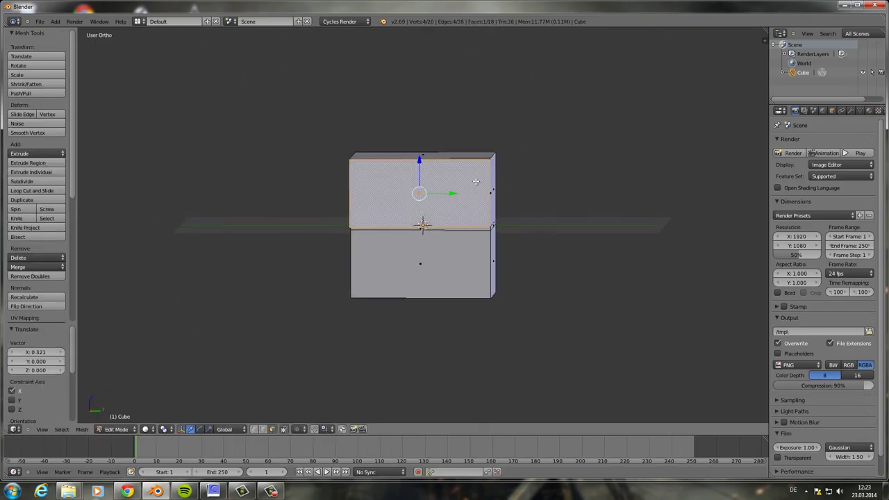
right_click(417, 156)
key("KP_3")
key("e")
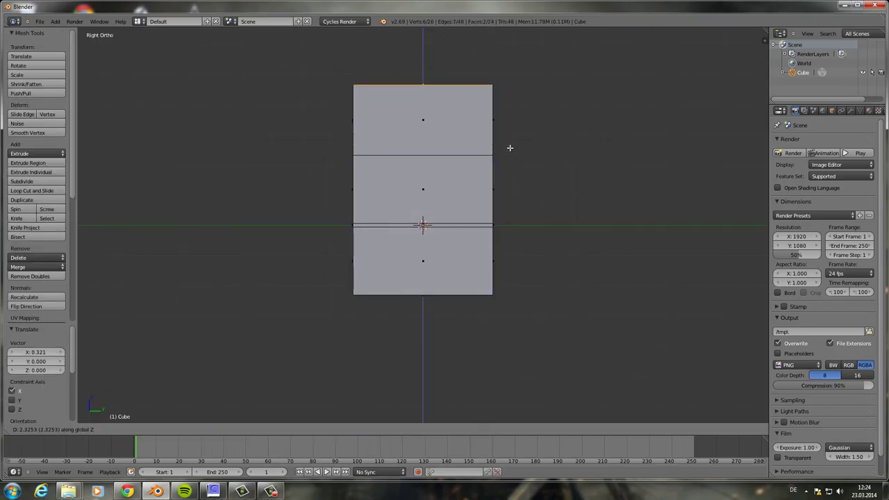
left_click(510, 148)
key("s")
key("y")
left_click(486, 135)
Step: Duplicate the roof faces in place and scale them out into overhanging eaves
mouse_move(486, 135)
middle_mouse_down()
mouse_move(572, 200)
mouse_move(633, 215)
mouse_move(639, 234)
mouse_move(617, 162)
mouse_move(488, 142)
mouse_move(639, 209)
mouse_move(584, 230)
middle_mouse_up()
key("e")
key("Escape")
key("s")
left_click(648, 216)
Step: Add a vertical loop cut across the walls at its default centred position
key("KP_1")
key("ctrl+KP_7")
right_click(424, 229)
middle_click_drag(424, 229, 402, 163)
key("ctrl+r")
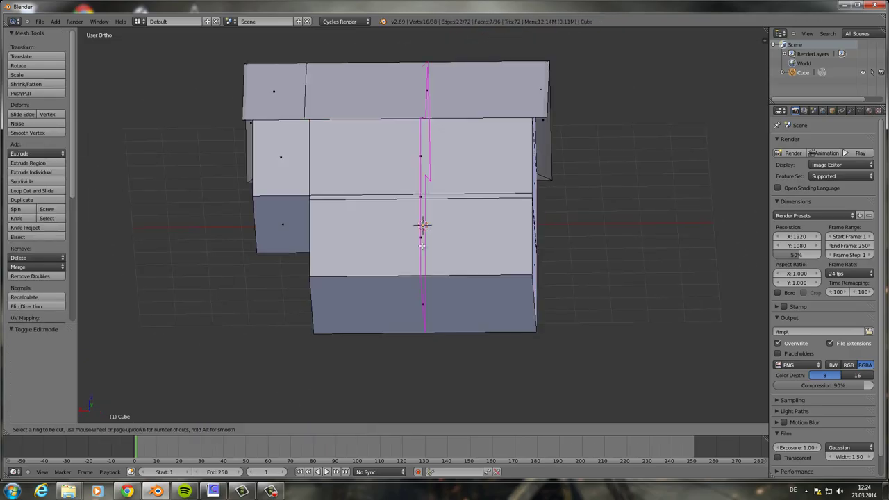
left_click(435, 344)
right_click(434, 344)
key("KP_1")
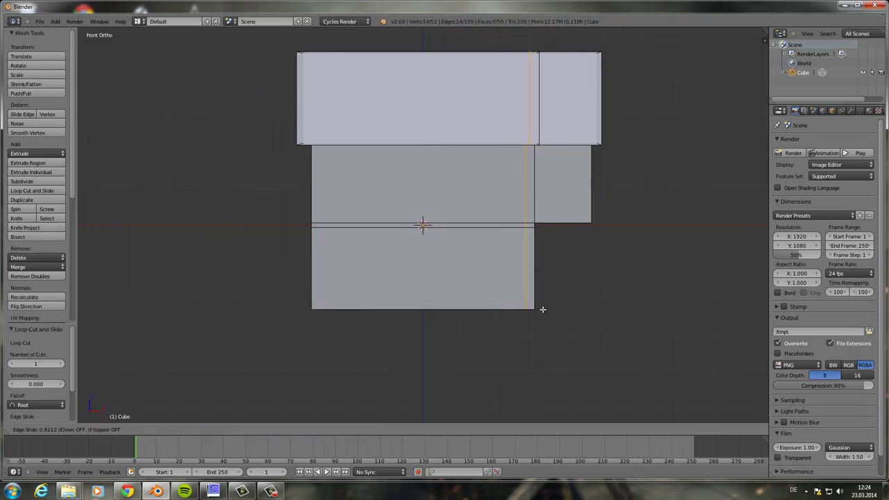
Step: Slide edge loops close to the front and side walls and select the vertical wall strip
left_click(326, 315)
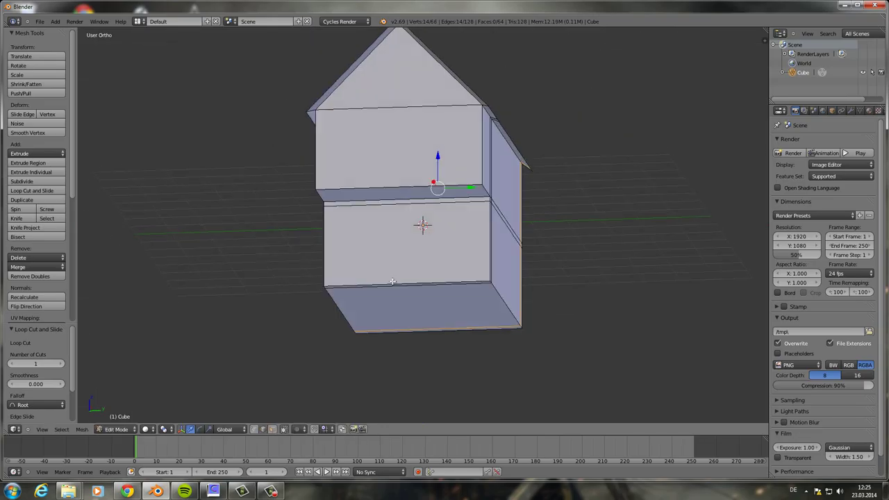
middle_click_drag(326, 315, 421, 317)
key("KP_3")
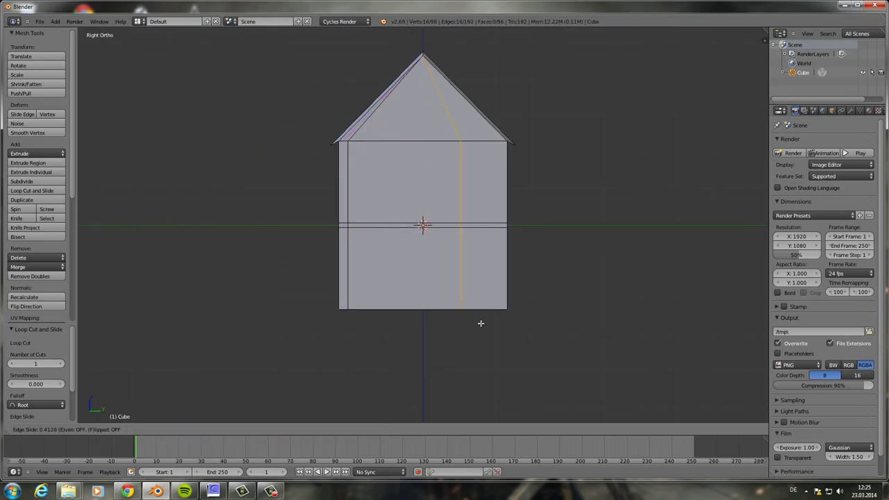
left_click(506, 325)
middle_click_drag(506, 324, 275, 432)
middle_click_drag(490, 304, 450, 240)
right_click(450, 240, "shift")
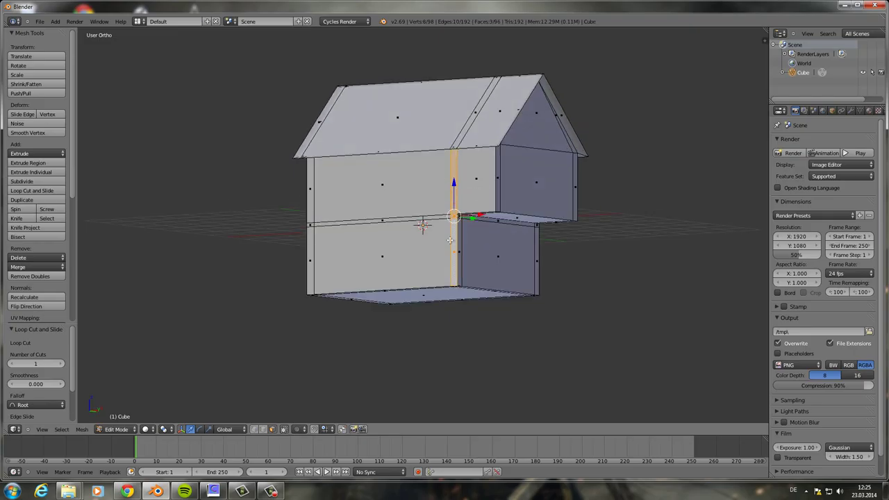
middle_click_drag(507, 259, 541, 227)
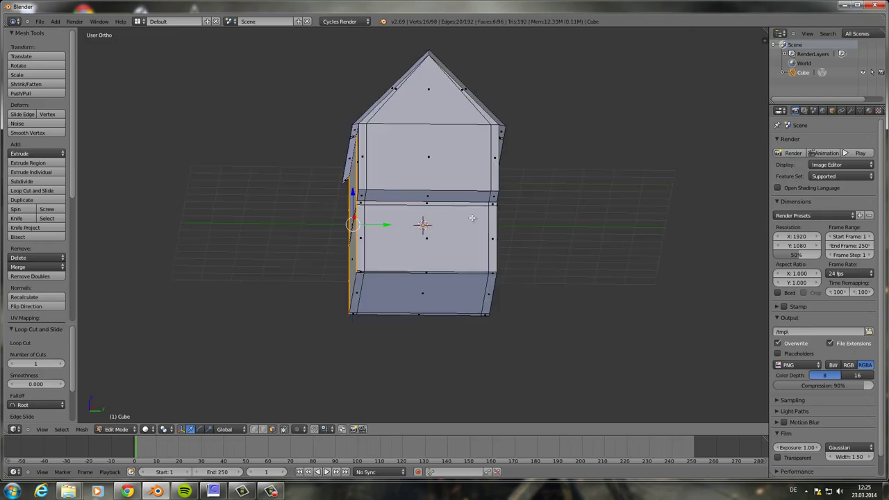
key("ctrl+KP_7")
middle_click_drag(540, 225, 510, 145)
Step: Add two more loop cuts near the corner from the bottom view to form post strips
key("a")
key("KP_1")
key("ctrl+KP_7")
key("ctrl+r")
mouse_move(471, 175)
middle_mouse_down()
mouse_move(528, 258)
mouse_move(541, 158)
mouse_move(516, 218)
mouse_move(389, 76)
mouse_move(582, 308)
mouse_move(645, 224)
middle_mouse_up()
left_click(548, 142)
key("ctrl+r")
key("ctrl+KP_7")
left_click(646, 239)
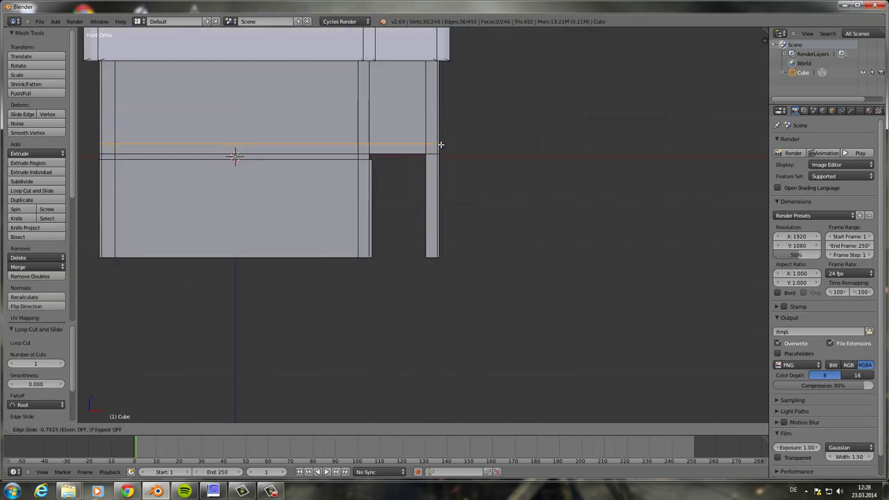
Step: Finish sliding the edge loop and orbit around to inspect the gable end
left_click(440, 144)
middle_click_drag(440, 144, 423, 190)
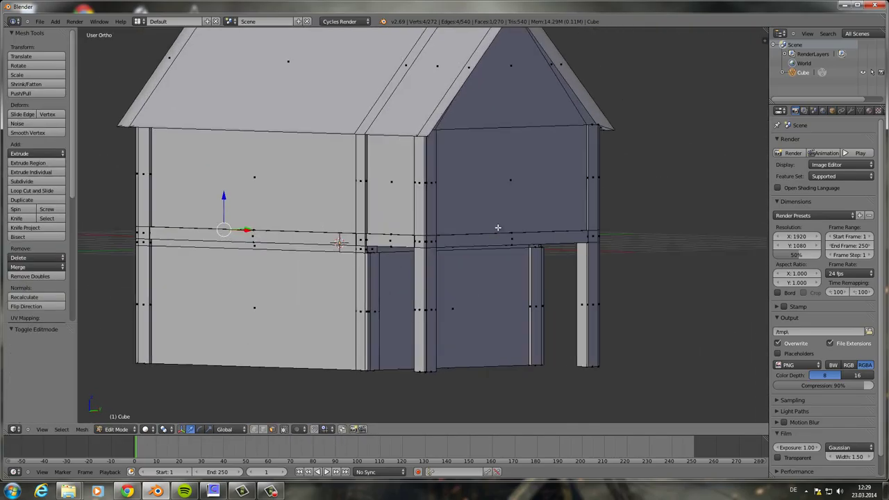
middle_click_drag(497, 227, 482, 136)
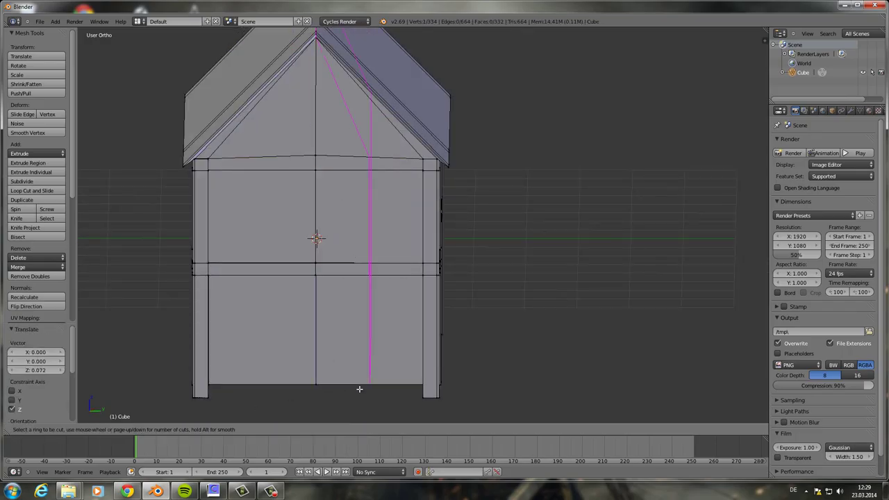
Step: Cut a vertical loop down the gable centre and scale the roof along Z
key("ctrl+r")
left_click(321, 391)
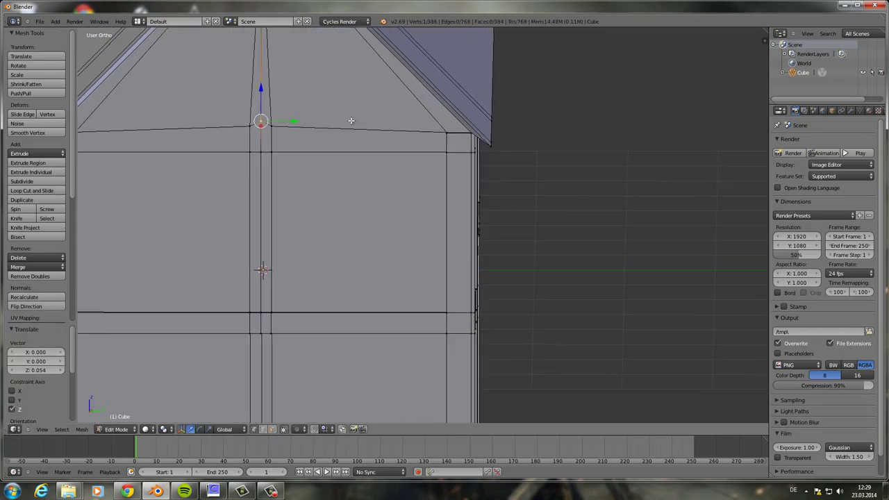
middle_click_drag(307, 157, 322, 410)
key("ctrl+KP_7")
key("g")
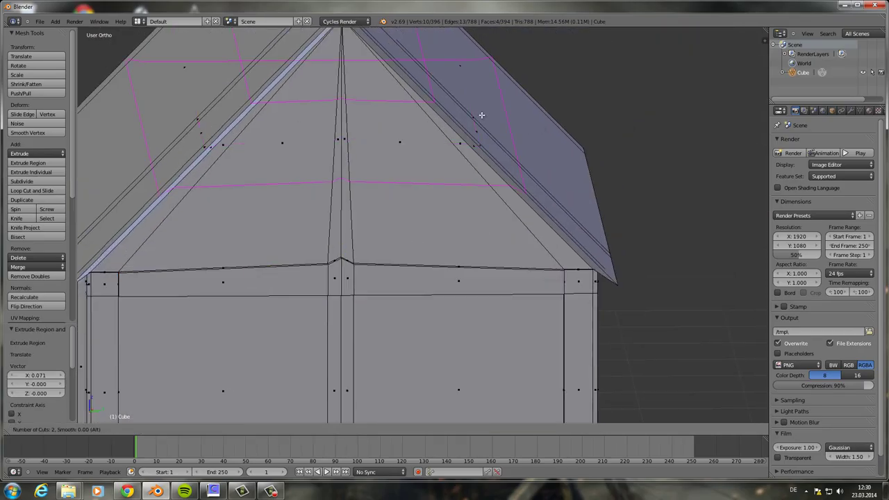
key("KP_3")
key("z")
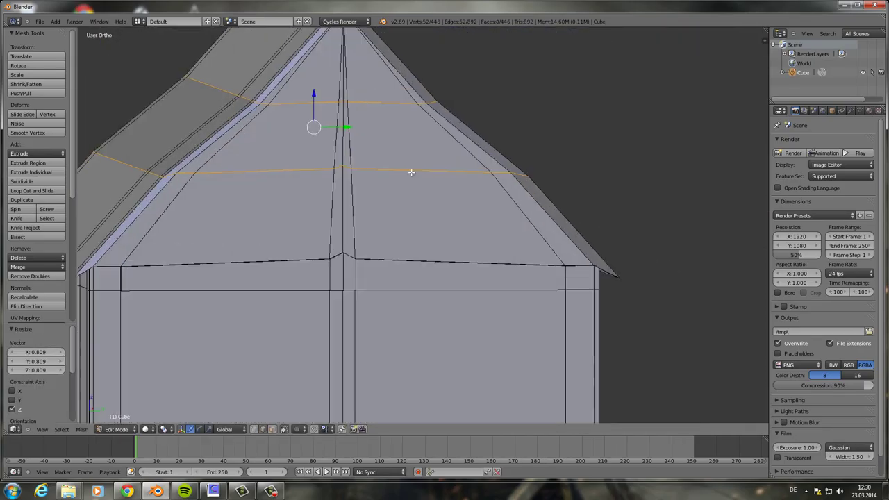
scroll(451, 174, "up", 2)
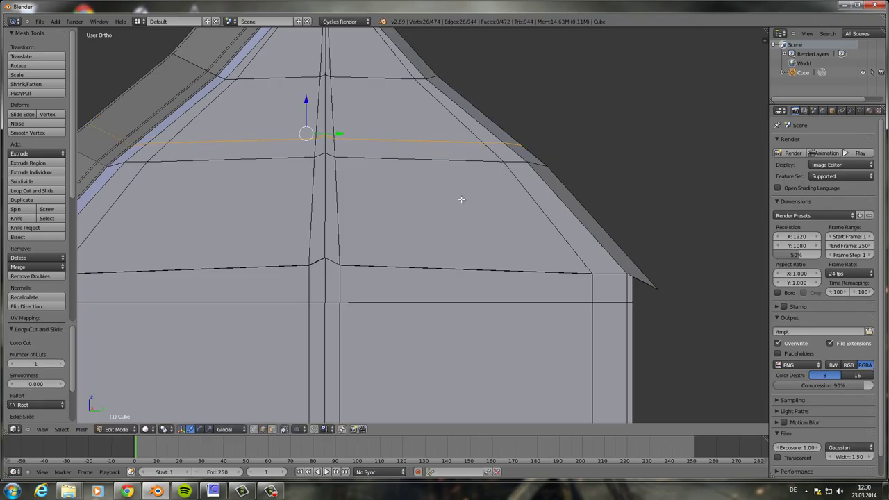
Step: Lower the roof edge loop along Z and extrude the gable faces outward into a beam
key("g")
key("z")
left_click(326, 167)
key("KP_3")
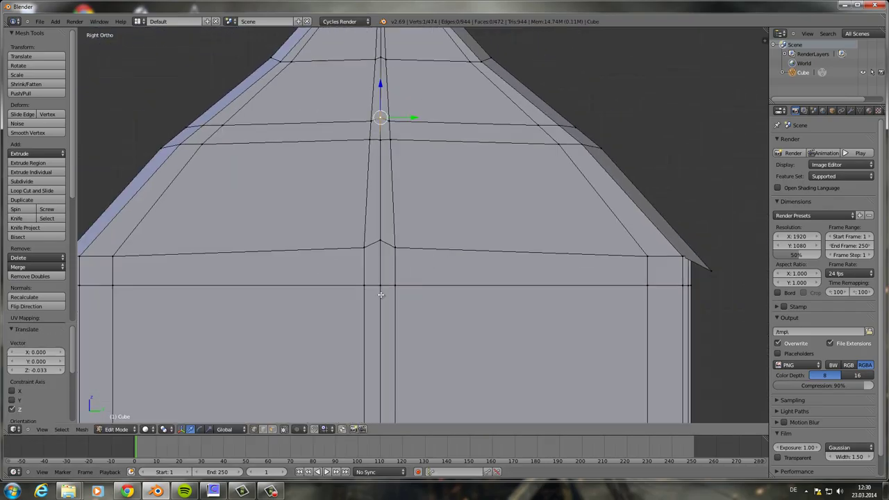
scroll(298, 348, "down", 3)
key("ctrl+KP_7")
key("e")
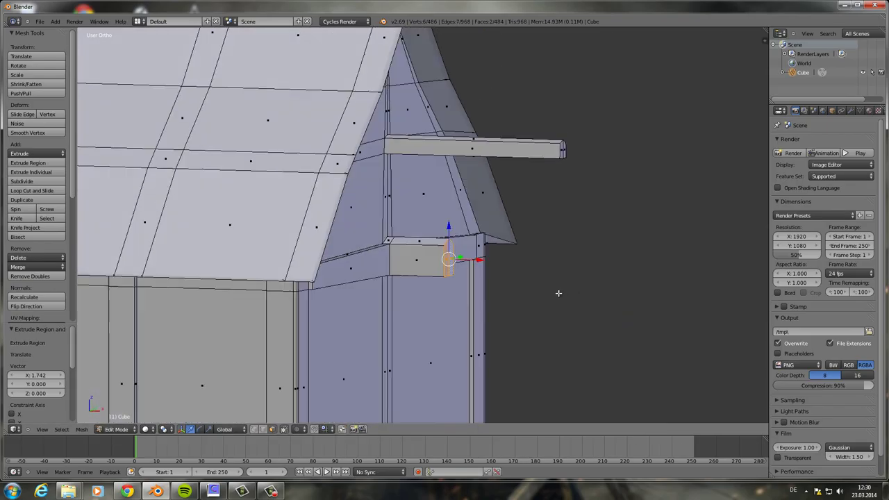
Step: Slide the beam edge into place and fill faces to close the beam-to-wall junction
key("KP_1")
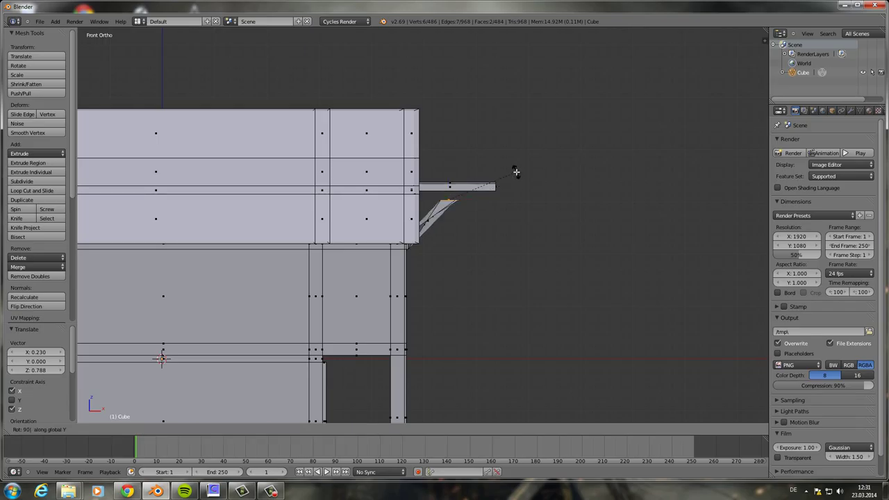
left_click(525, 152)
key("KP_Decimal")
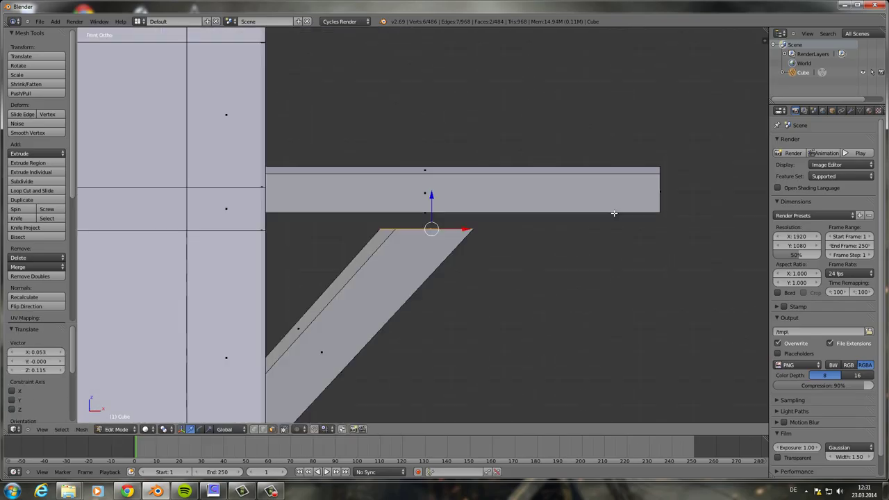
left_click(457, 182)
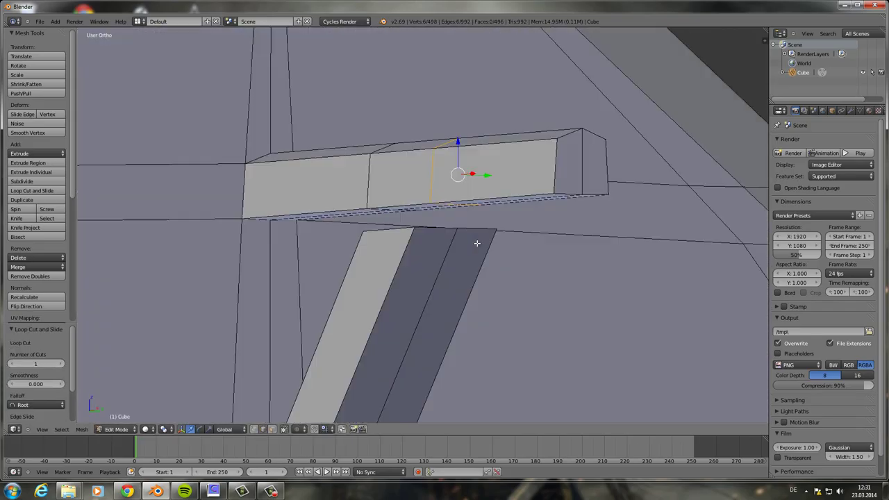
middle_click_drag(457, 182, 428, 221)
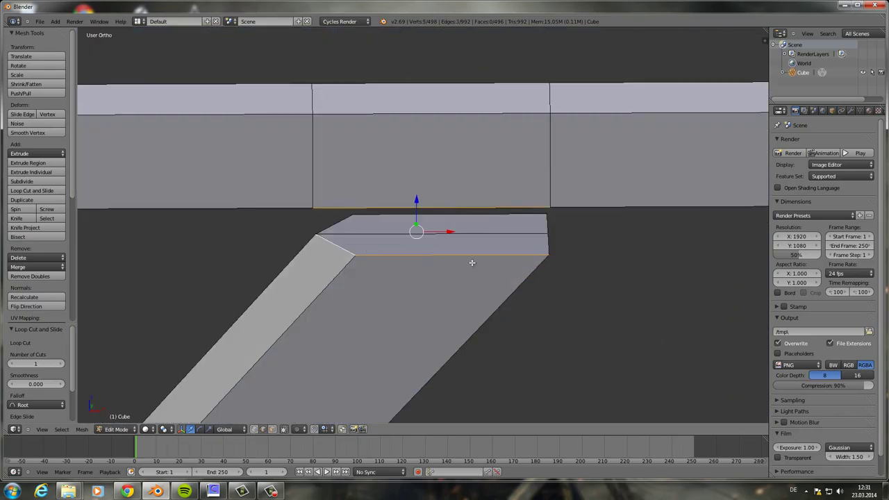
key("f")
mouse_move(470, 259)
middle_mouse_down()
mouse_move(439, 263)
mouse_move(630, 185)
mouse_move(461, 255)
mouse_move(464, 300)
mouse_move(439, 215)
mouse_move(386, 214)
mouse_move(416, 229)
middle_mouse_up()
key("f")
key("Tab")
key("Tab")
scroll(464, 300, "up", 5)
Step: Select the brace joint faces in front view, move them and scale to about 0.62
right_click(386, 213)
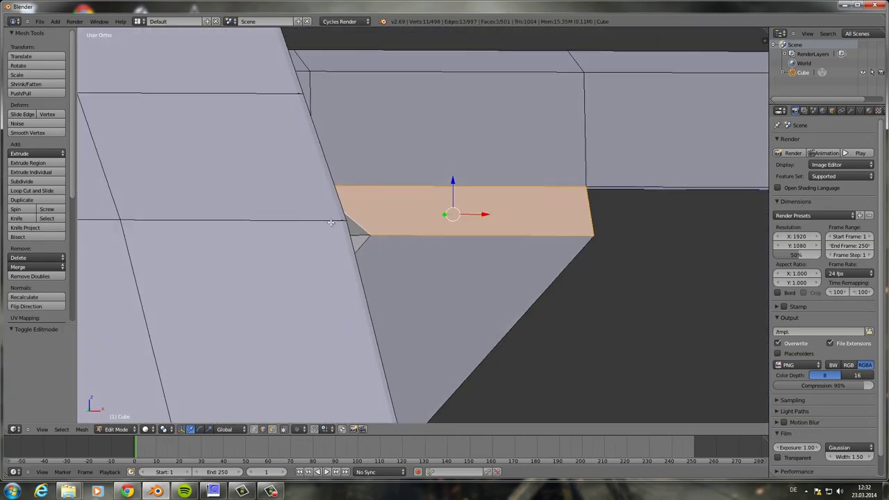
right_click(305, 208, "shift")
scroll(455, 248, "down", 3)
key("KP_1")
key("g")
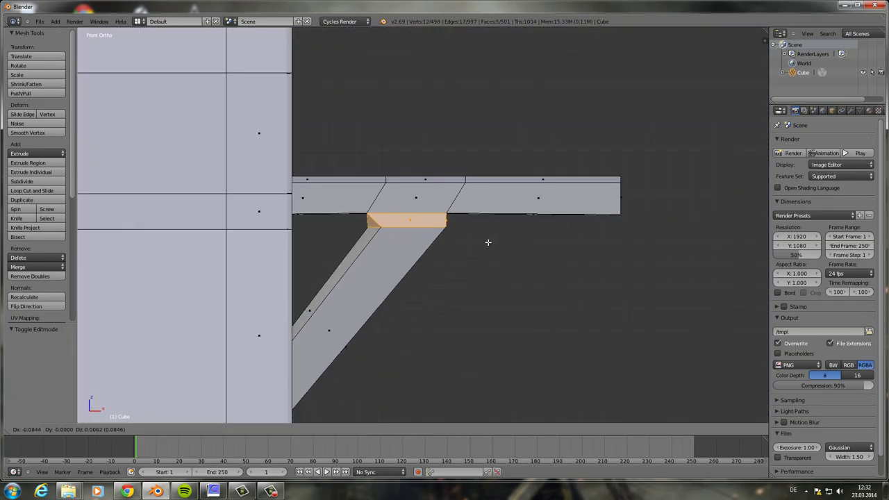
key("s")
left_click(466, 233)
scroll(461, 223, "down", 3)
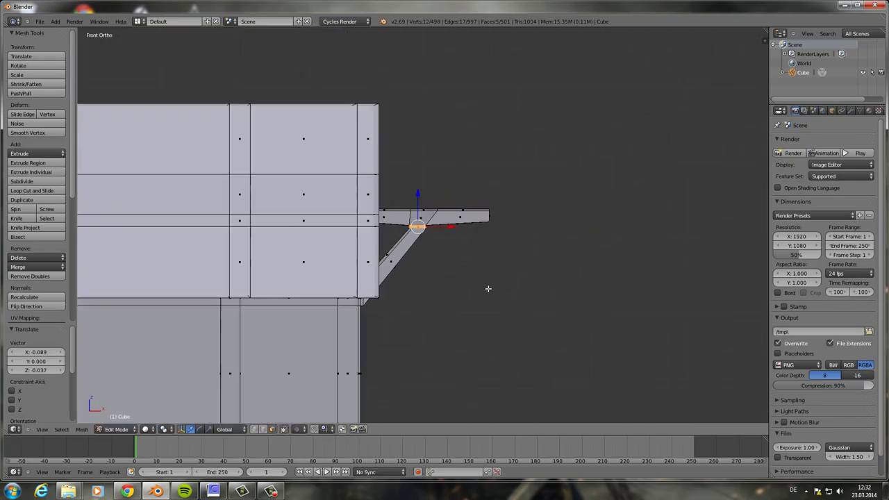
scroll(486, 290, "down", 2)
Step: Review the roof beams and house front, then return to vertex editing
key("Tab")
mouse_move(484, 262)
middle_mouse_down()
mouse_move(433, 244)
mouse_move(398, 137)
middle_mouse_up()
scroll(398, 137, "up", 5)
key("Tab")
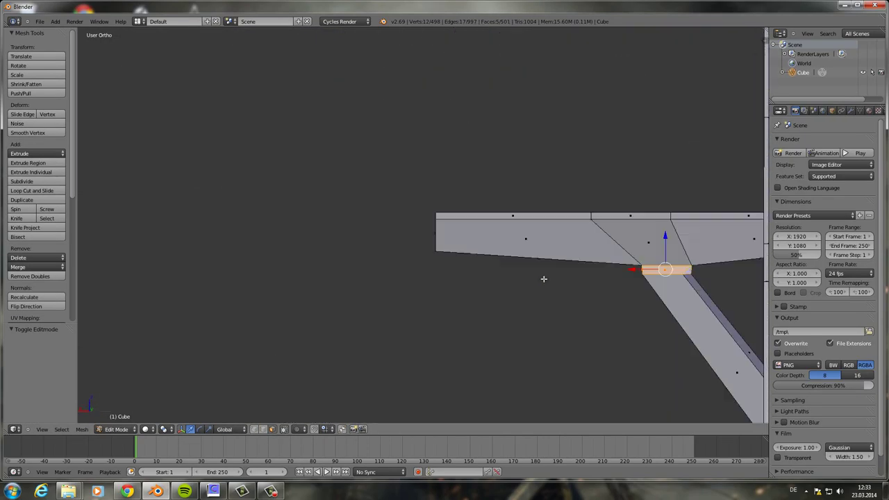
middle_click_drag(544, 276, 510, 238)
scroll(510, 239, "down", 5)
key("Tab")
key("Tab")
scroll(643, 210, "up", 3)
Step: Place vertical loop cuts on the upper side wall in Right view and select faces for a window frame
key("KP_3")
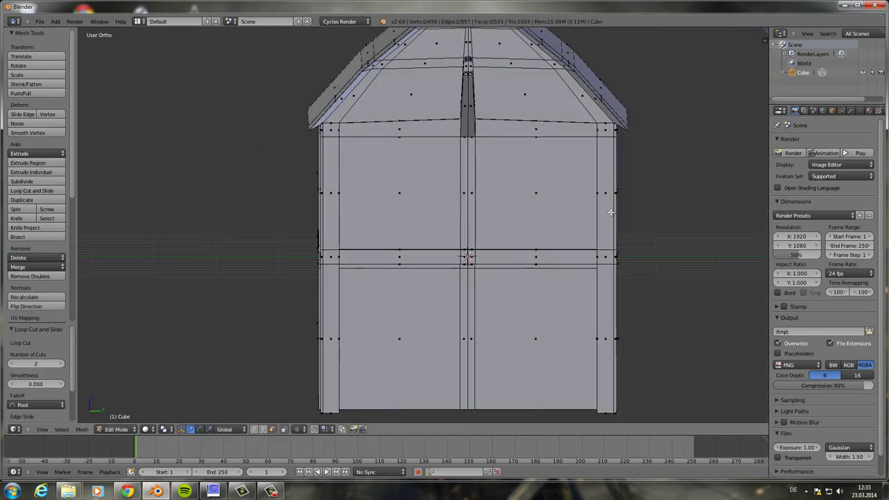
key("ctrl+r")
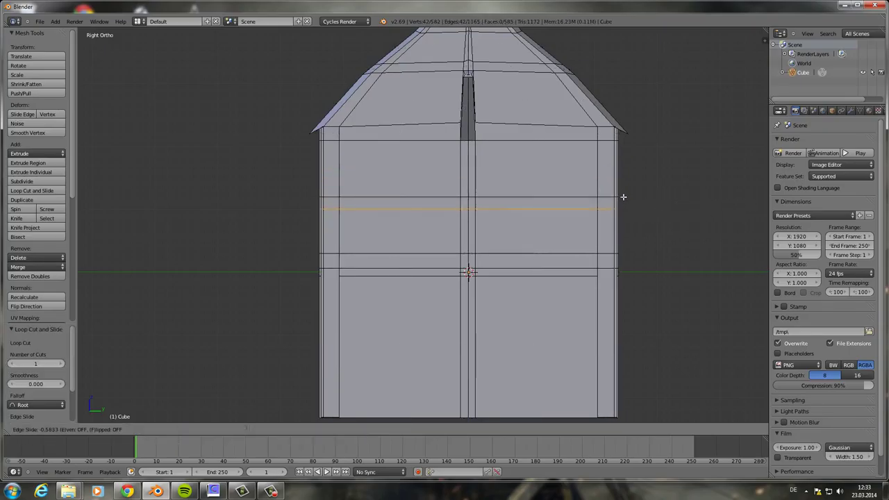
scroll(584, 357, "down", 1)
key("ctrl+r")
left_click(528, 384)
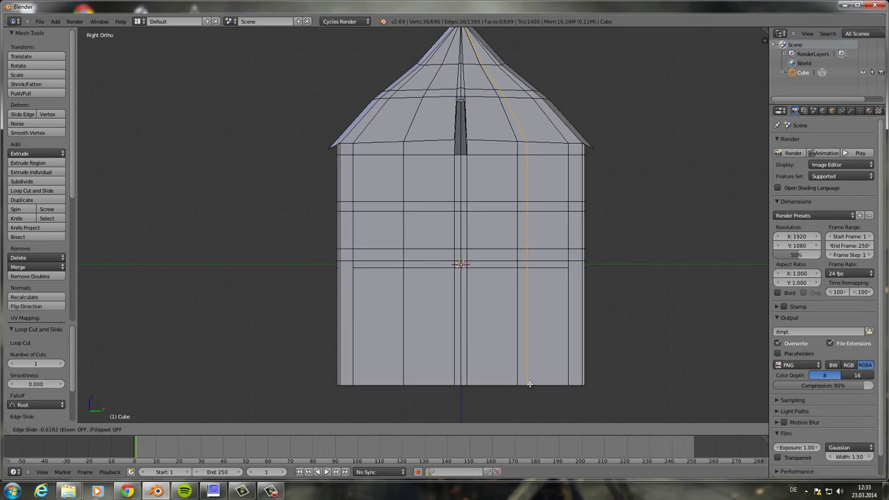
left_click(407, 391)
middle_click_drag(407, 390, 444, 208)
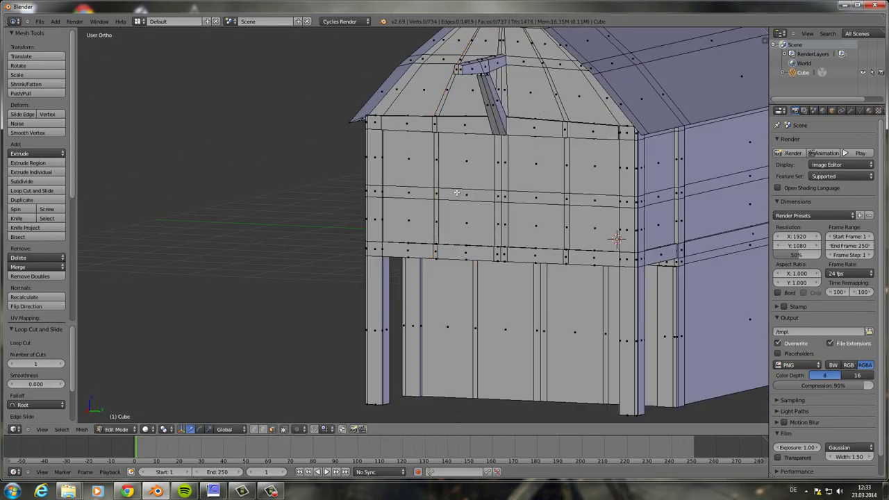
right_click(486, 167)
mouse_move(486, 166)
middle_mouse_down()
mouse_move(453, 202)
mouse_move(444, 222)
mouse_move(458, 236)
mouse_move(453, 248)
mouse_move(363, 284)
middle_mouse_up()
Step: Extrude the U-shaped window frame strip outward, undoing and redoing until it sits correctly
scroll(453, 248, "up", 2)
key("e")
left_click(421, 246)
right_click(364, 285)
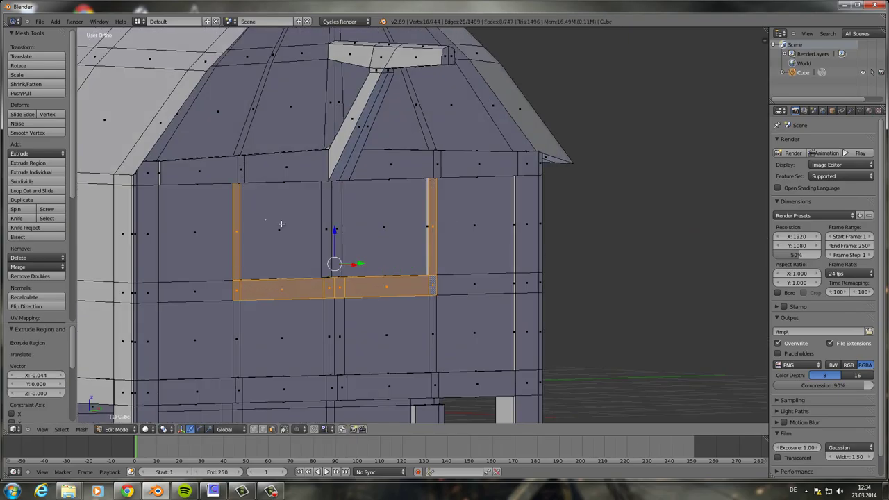
key("ctrl+KP_7")
key("ctrl+z")
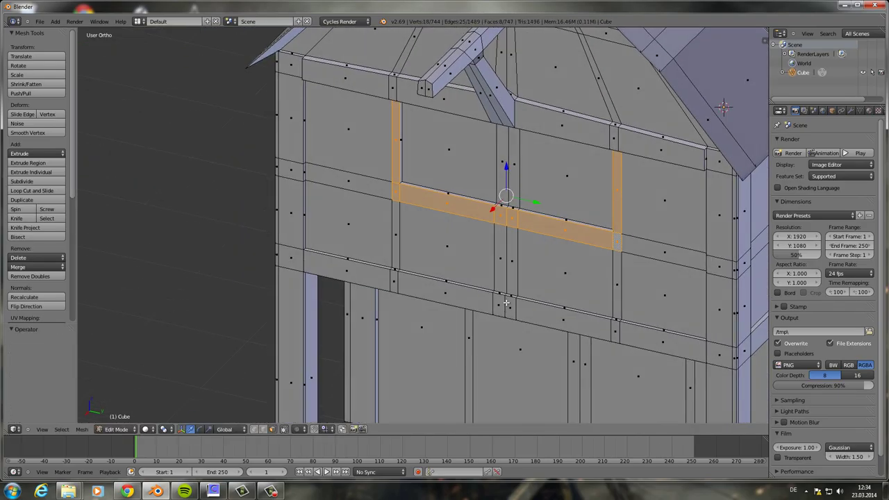
mouse_move(403, 195)
middle_mouse_down()
mouse_move(667, 199)
mouse_move(420, 339)
mouse_move(555, 287)
middle_mouse_up()
key("ctrl+shift+z")
key("KP_3")
Step: Leave Edit Mode and orbit around the house to review the framed windows
key("Tab")
key("Tab")
key("Tab")
middle_click_drag(486, 276, 549, 294)
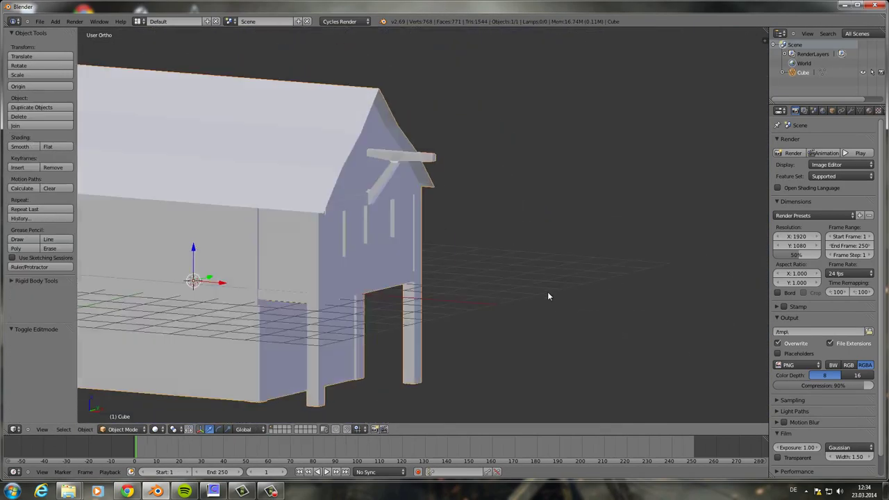
scroll(550, 293, "up", 3)
scroll(549, 258, "down", 4)
mouse_move(549, 258)
middle_mouse_down()
mouse_move(536, 268)
mouse_move(449, 246)
mouse_move(563, 235)
mouse_move(431, 201)
middle_mouse_up()
key("Tab")
Step: Add a cube for the chimney and move it onto the roof ridge
key("shift+a")
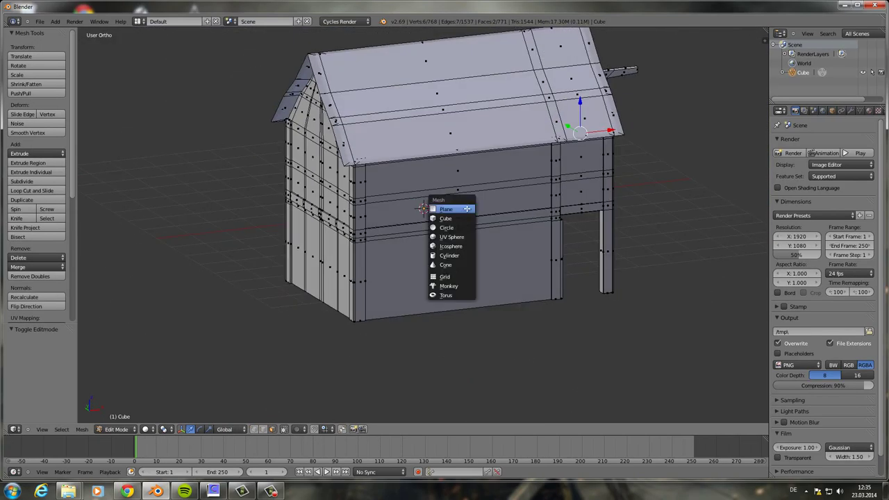
left_click(447, 216)
key("KP_7")
key("g")
key("KP_1")
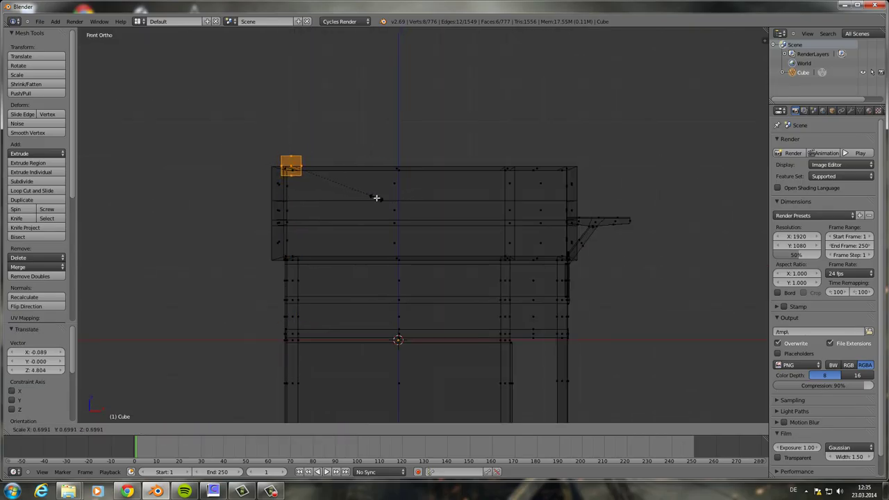
left_click(514, 206)
mouse_move(514, 206)
middle_mouse_down()
mouse_move(548, 204)
mouse_move(419, 104)
mouse_move(530, 176)
mouse_move(477, 198)
mouse_move(433, 180)
middle_mouse_up()
key("Tab")
key("Tab")
Step: Extrude and scale the chimney's top face twice to form a wider cap
scroll(432, 179, "up", 5)
key("ctrl+r")
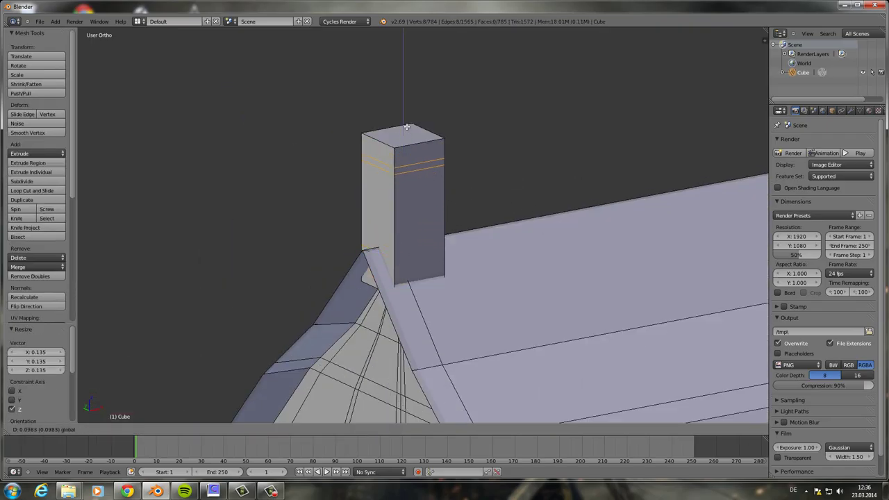
mouse_move(389, 158)
middle_mouse_down()
mouse_move(393, 188)
mouse_move(491, 105)
middle_mouse_up()
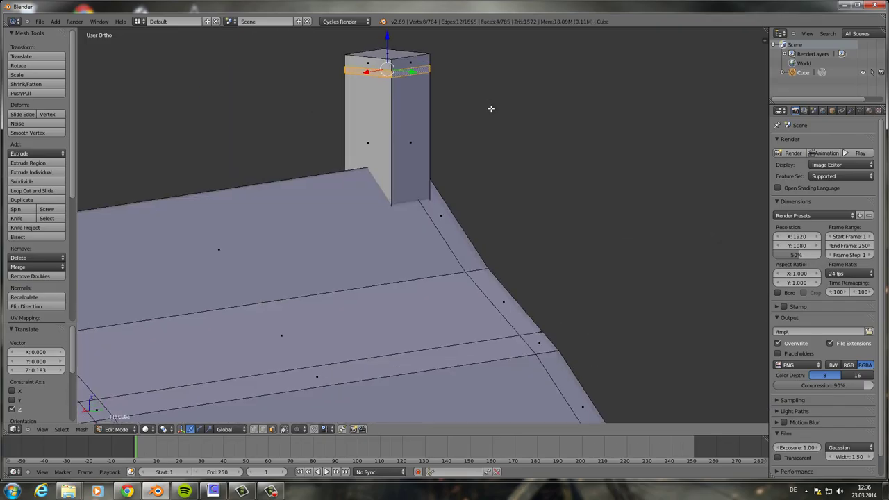
key("e")
key("s")
left_click(552, 123)
scroll(432, 164, "down", 3)
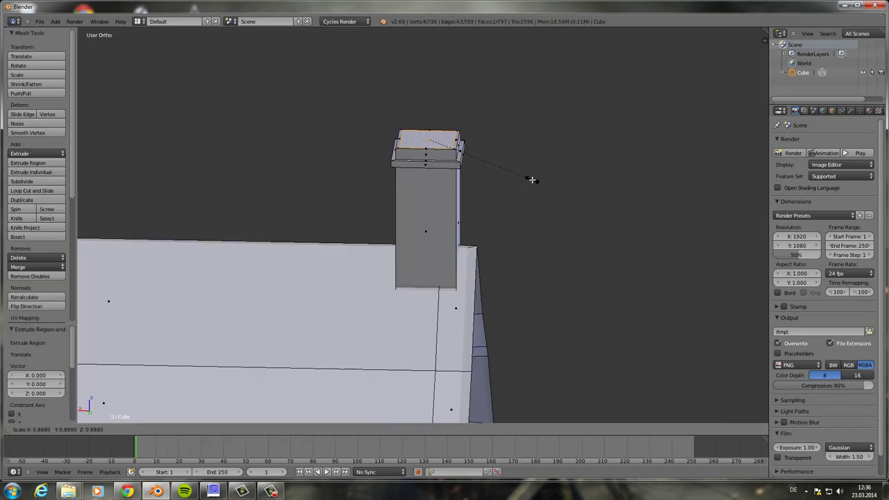
key("e")
key("Tab")
scroll(530, 252, "down", 4)
Step: Add a horizontal loop cut across the lower front wall
mouse_move(570, 264)
middle_mouse_down()
mouse_move(454, 202)
mouse_move(639, 306)
mouse_move(450, 255)
mouse_move(366, 287)
middle_mouse_up()
key("Tab")
key("ctrl+r")
left_click(450, 255)
left_click(451, 231)
scroll(452, 231, "up", 3)
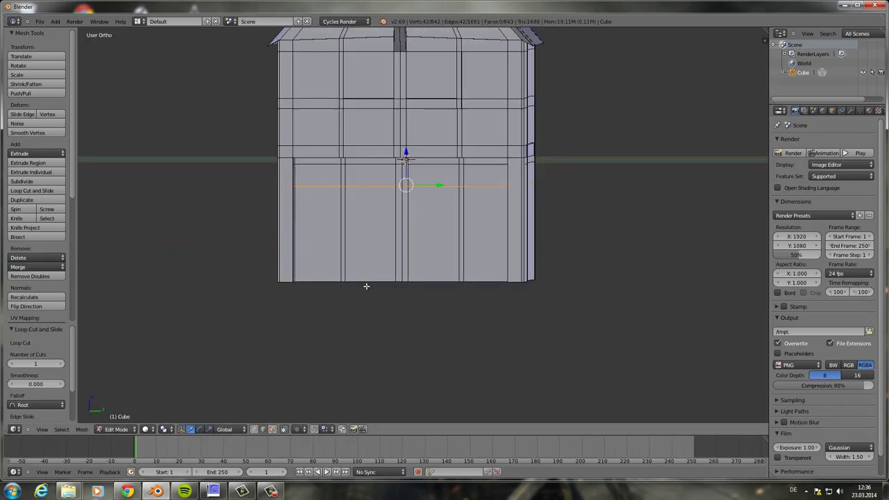
Step: Slide the loop into place, nudge the edges along Y and extrude the L-shaped edges
left_click(542, 177)
scroll(387, 292, "up", 3)
left_click(419, 240)
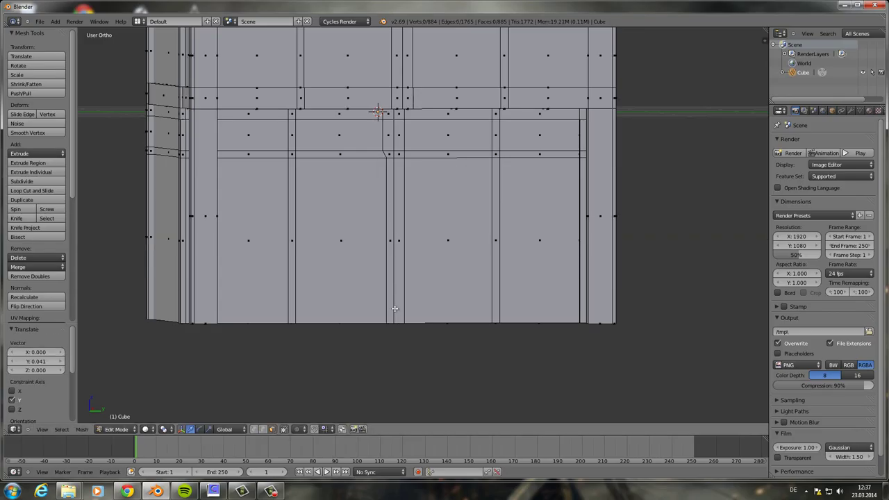
key("e")
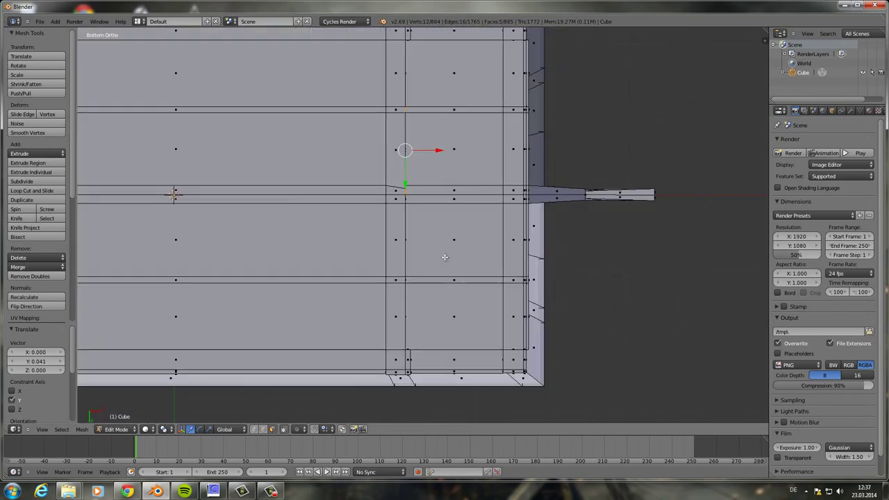
left_click(445, 254)
mouse_move(445, 254)
middle_mouse_down()
mouse_move(405, 319)
mouse_move(406, 284)
middle_mouse_up()
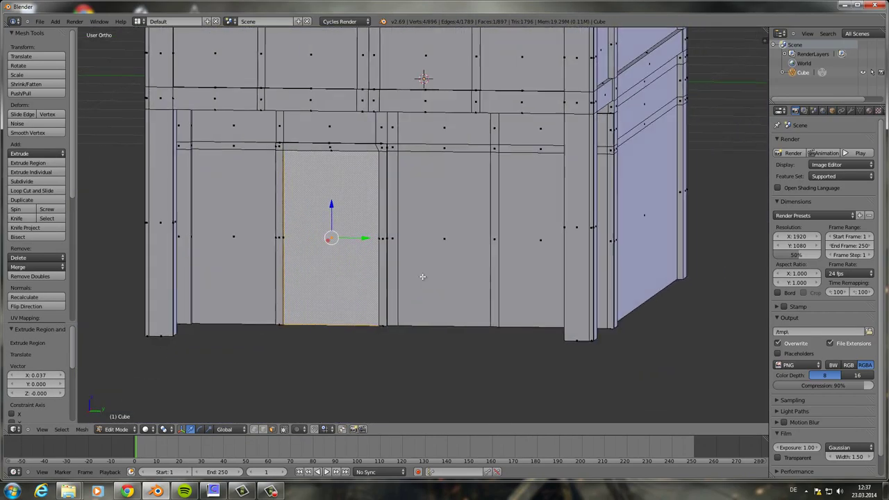
Step: Add three more loop cuts dividing the ground-floor wall
key("ctrl+r")
left_click(637, 234)
middle_click_drag(637, 235, 549, 328)
key("ctrl+r")
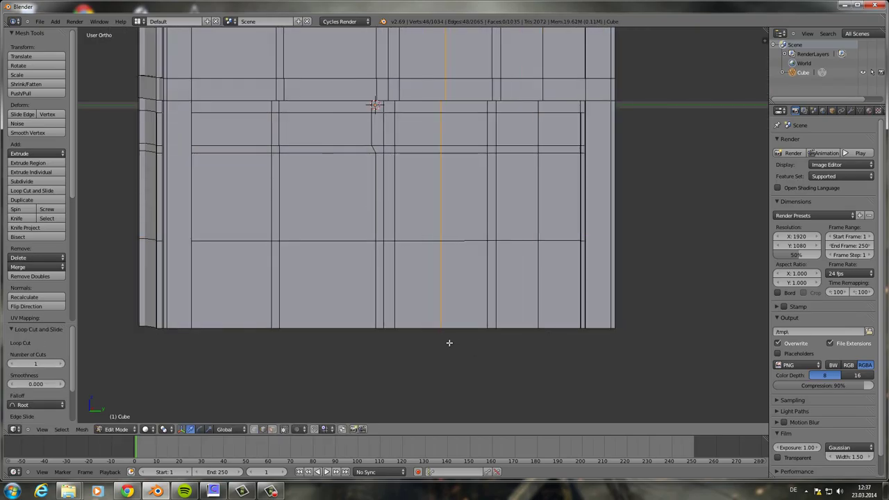
left_click(449, 342)
mouse_move(449, 342)
middle_mouse_down()
mouse_move(439, 329)
mouse_move(555, 326)
middle_mouse_up()
left_click(443, 329)
key("ctrl+r")
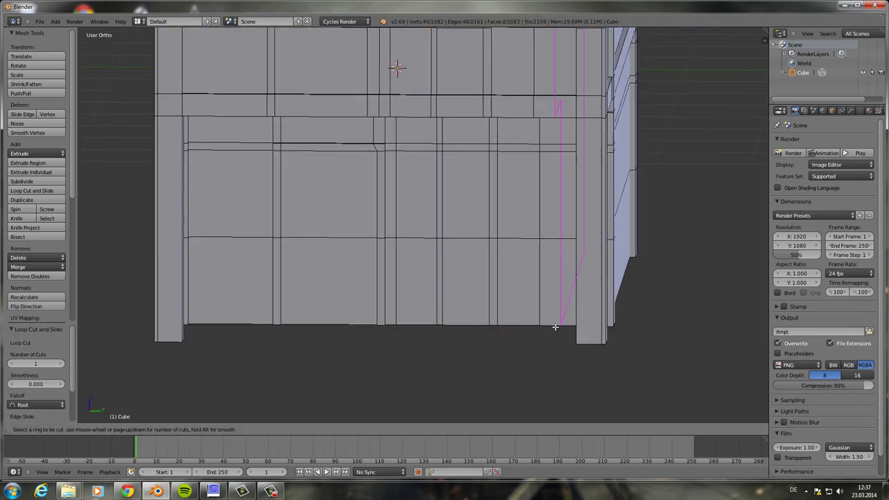
left_click(292, 233)
Step: Select the window frame faces and extrude them outward along their normals
key("ctrl+Tab")
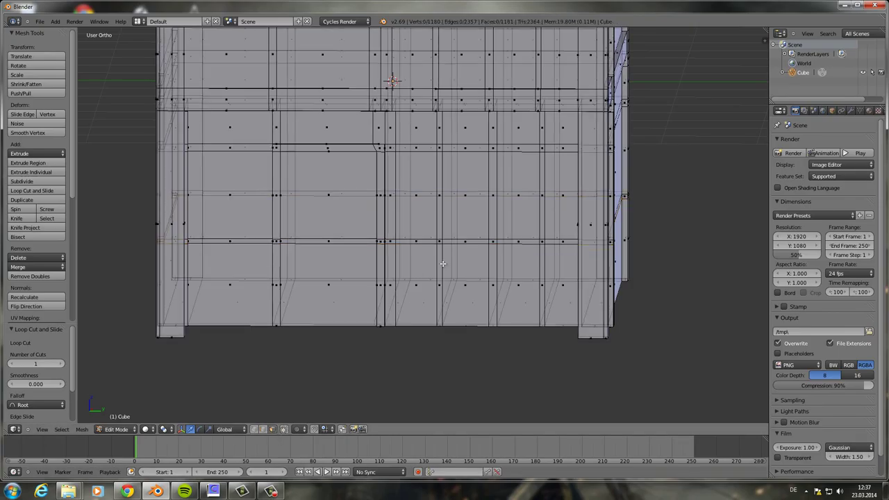
right_click(493, 242)
key("ctrl+KP_7")
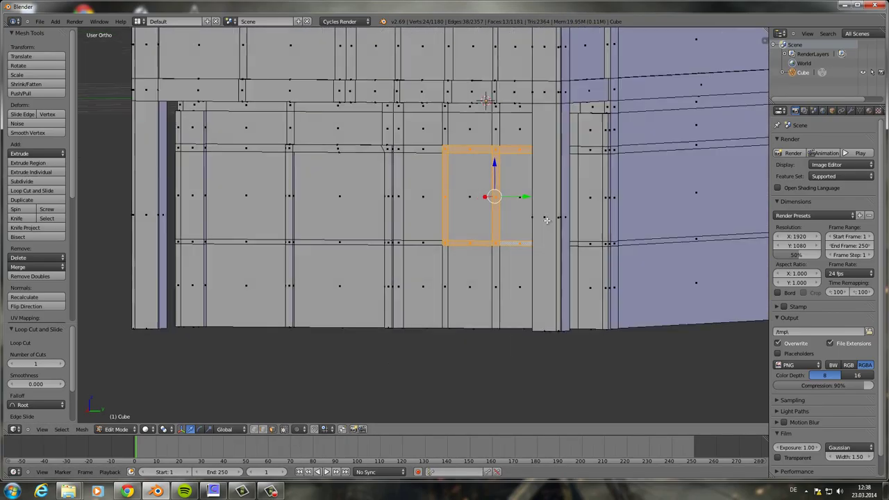
key("e")
left_click(558, 242)
mouse_move(558, 242)
middle_mouse_down()
mouse_move(583, 293)
mouse_move(538, 246)
mouse_move(487, 278)
mouse_move(525, 289)
mouse_move(482, 300)
mouse_move(517, 286)
middle_mouse_up()
key("Tab")
Step: Cut a horizontal loop across the gable below the roof
key("Tab")
key("ctrl+r")
left_click(526, 289)
key("ctrl+KP_7")
key("Tab")
key("Tab")
Step: Extrude both sloped roof edges outward into an overhang
scroll(516, 285, "down", 4)
scroll(417, 278, "up", 4)
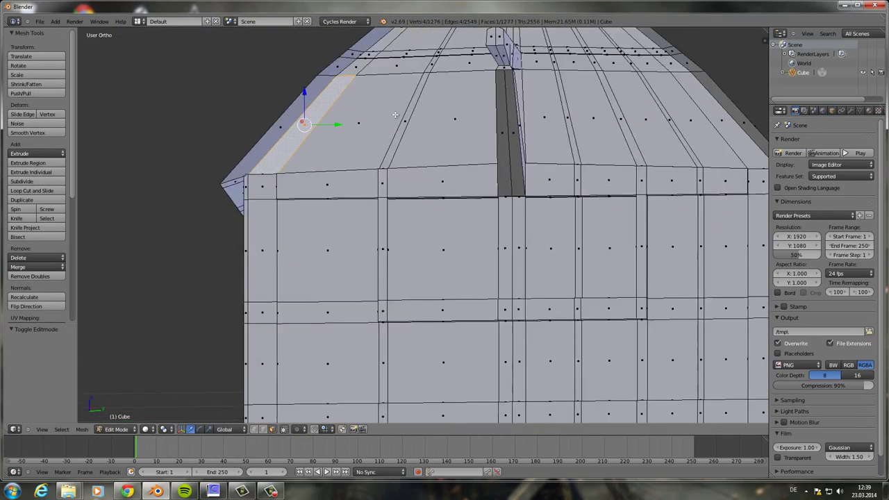
right_click(319, 205, "alt")
right_click(635, 209, "alt+shift")
key("ctrl+KP_7")
key("e")
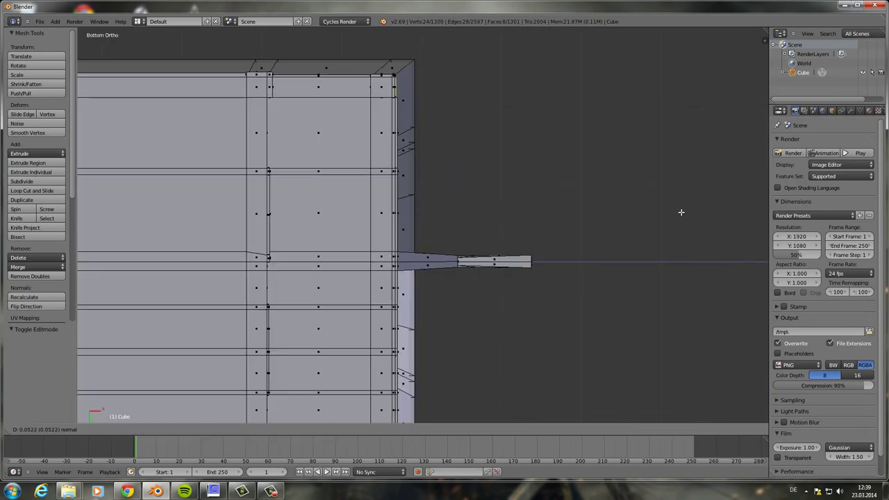
left_click(681, 211)
key("Tab")
middle_click_drag(680, 212, 477, 289)
scroll(478, 288, "down", 3)
mouse_move(582, 366)
middle_mouse_down()
mouse_move(574, 291)
mouse_move(439, 325)
mouse_move(565, 243)
middle_mouse_up()
mouse_move(572, 243)
middle_mouse_down()
mouse_move(591, 224)
mouse_move(480, 177)
mouse_move(450, 202)
mouse_move(480, 220)
middle_mouse_up()
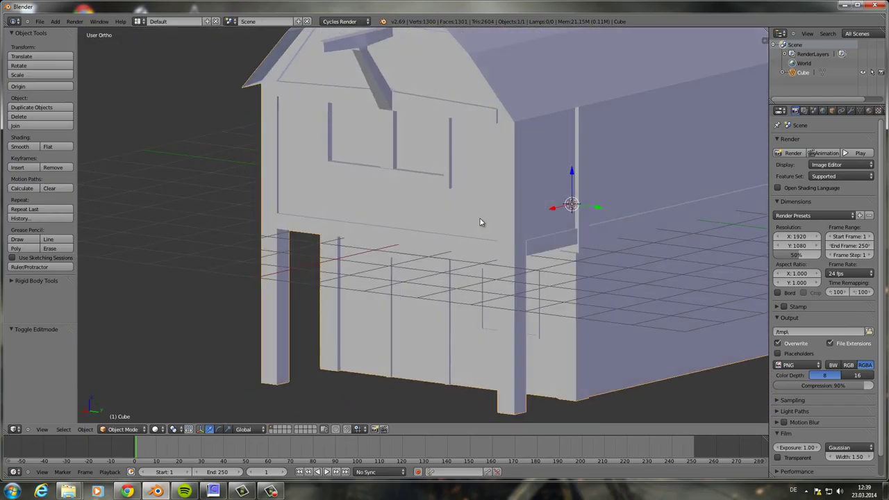
Step: Save as Medieval_Scene_safe1.blend in a new Medieval folder under G:\Blender
key("Tab")
key("Tab")
key("ctrl+s")
left_click(23, 98)
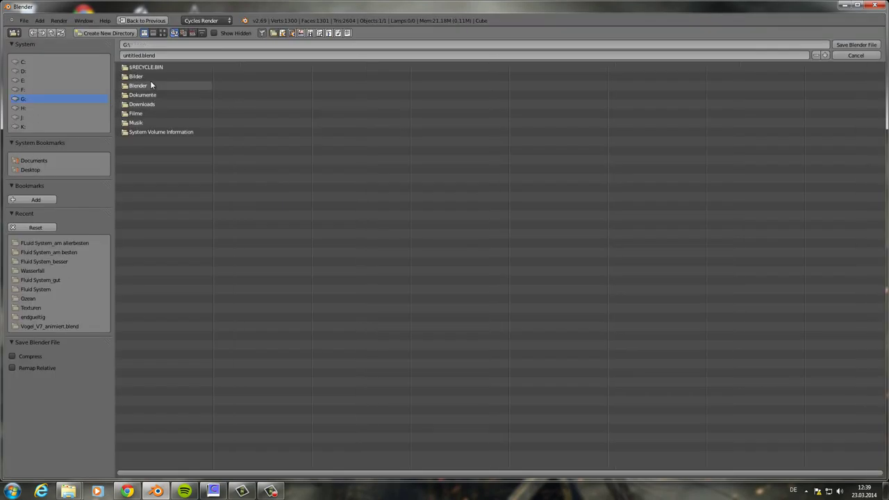
left_click(32, 32)
left_click(104, 33)
type("Ma")
left_click(139, 86)
type("Medieval_Scene_safe1")
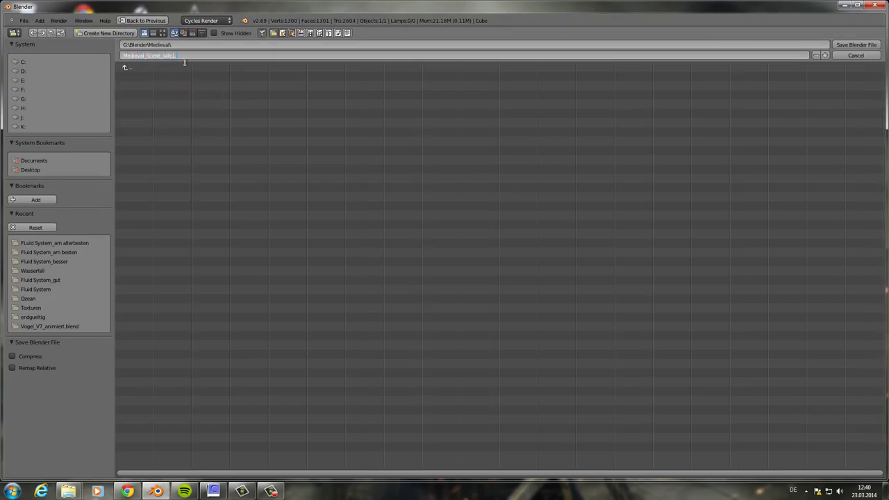
key("Return")
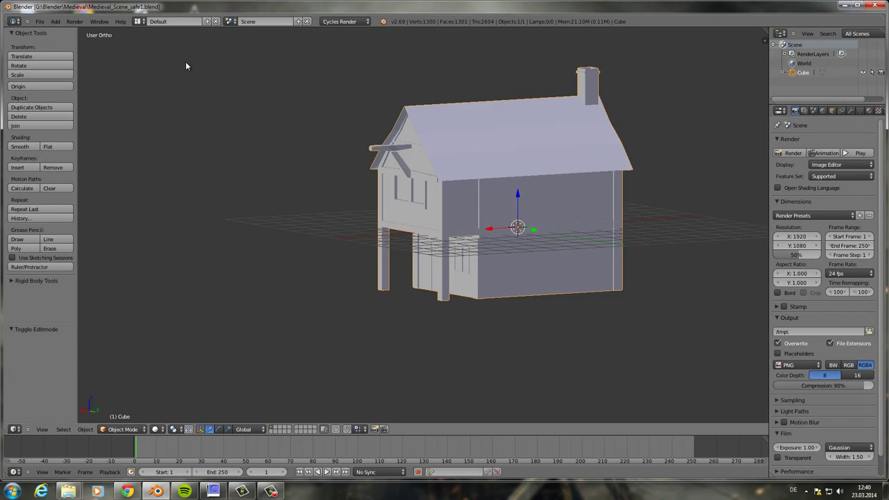
middle_click_drag(486, 174, 652, 201)
Step: Add two vertical loop cuts on the wall near the open ground-floor corner
scroll(376, 179, "up", 5)
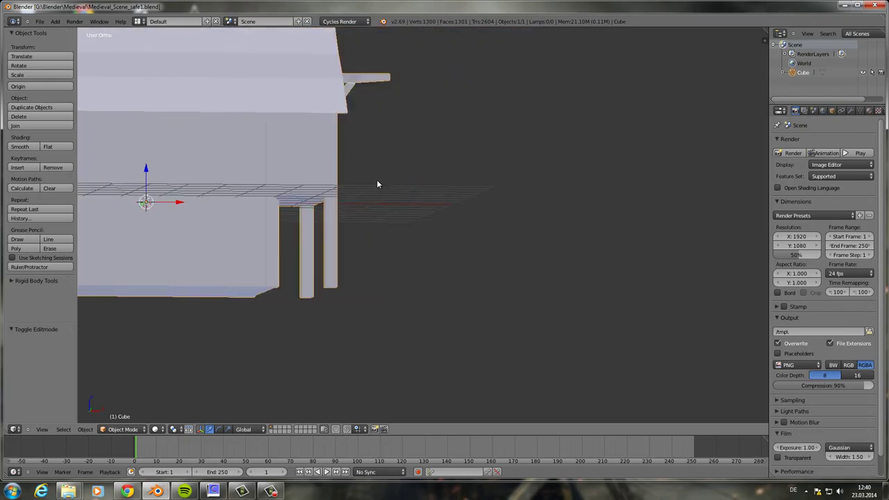
mouse_move(376, 179)
middle_mouse_down()
mouse_move(522, 193)
mouse_move(556, 139)
middle_mouse_up()
key("Tab")
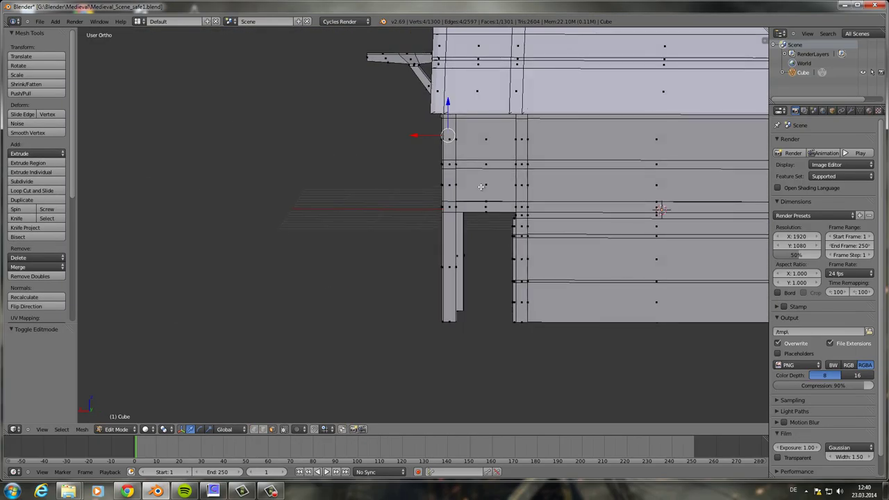
key("2")
key("ctrl+r")
left_click(436, 132)
scroll(437, 166, "up", 2)
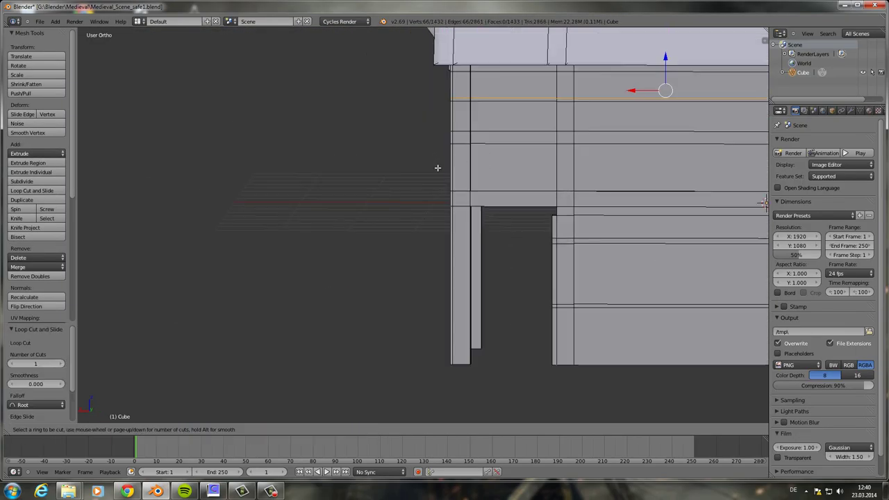
key("ctrl+r")
left_click(466, 370)
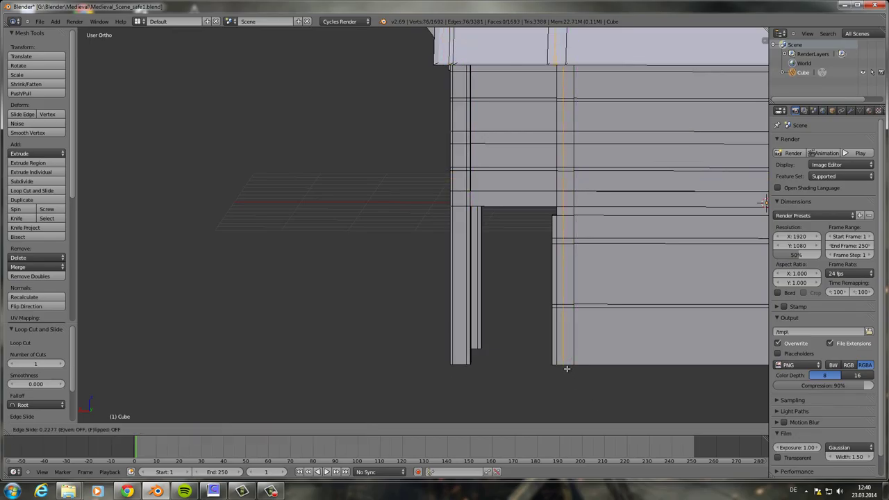
left_click(565, 367)
Step: Extrude the wall face below the window 0.043 outward
key("3")
right_click(539, 132)
scroll(556, 208, "up", 3)
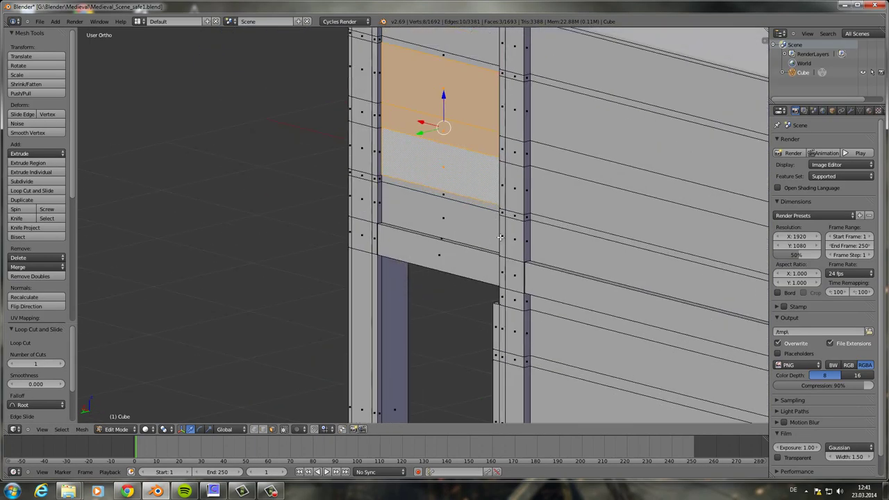
middle_click_drag(557, 208, 507, 180)
key("e")
left_click(614, 180)
middle_click_drag(614, 180, 612, 271)
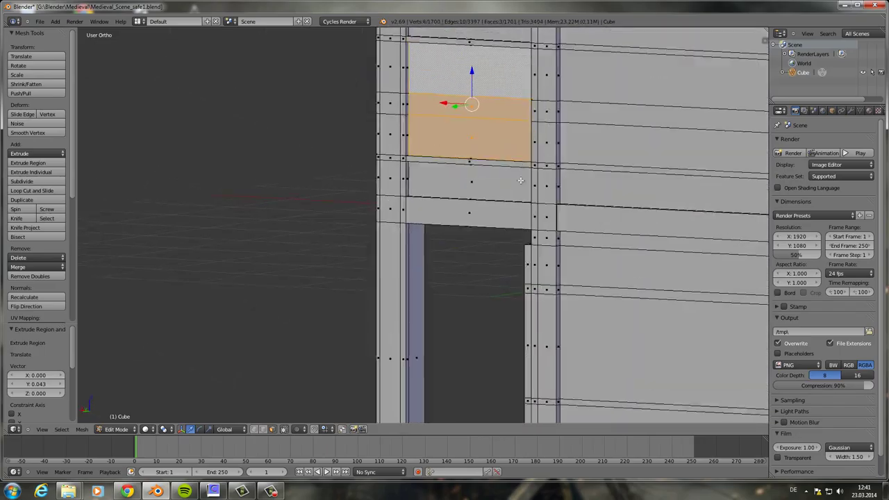
key("Tab")
Step: Toggle Edit Mode and zoom out to review the whole house
scroll(612, 272, "down", 3)
scroll(597, 253, "up", 4)
key("Tab")
key("Tab")
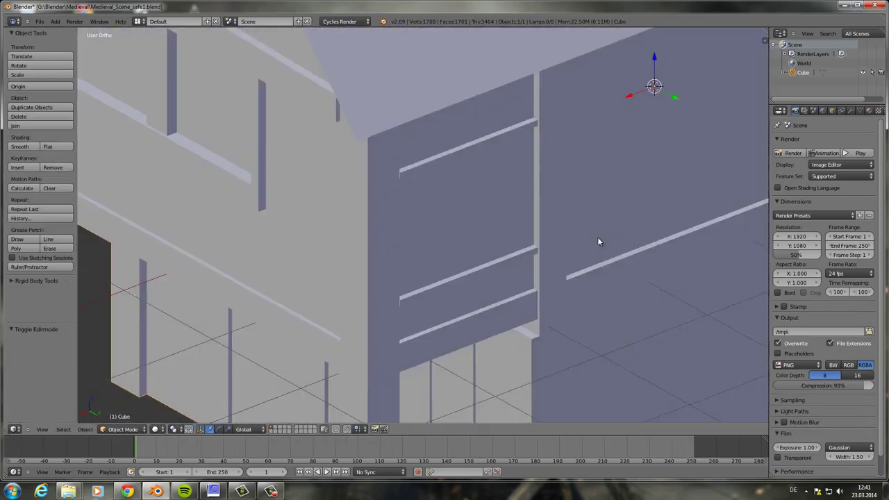
key("Tab")
key("Tab")
scroll(620, 243, "down", 5)
scroll(516, 263, "down", 4)
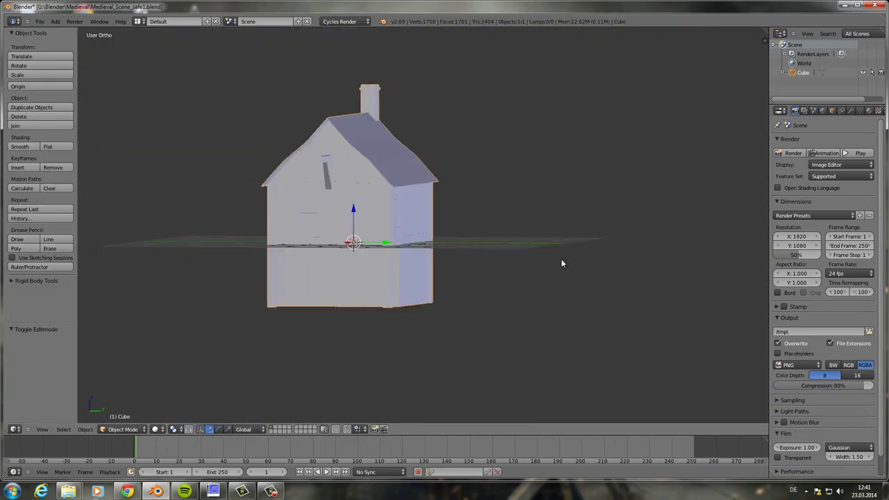
scroll(562, 259, "up", 6)
Step: In back view, add two vertical loop cuts across the back wall
mouse_move(429, 270)
middle_mouse_down()
mouse_move(465, 262)
mouse_move(434, 349)
middle_mouse_up()
key("Tab")
key("KP_1")
key("ctrl+r")
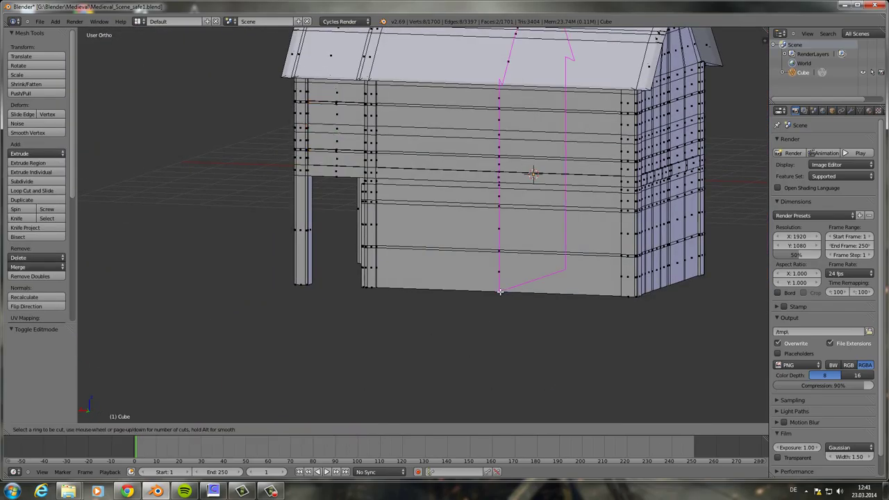
left_click(517, 230)
key("ctrl+KP_1")
key("ctrl+r")
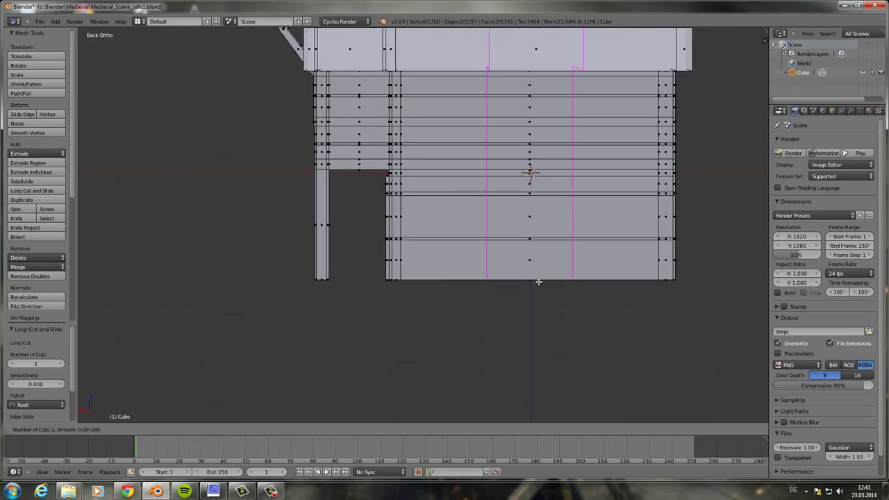
left_click(465, 278)
Step: Select the window square's edges and extrude them 0.049 outward
key("ctrl+r")
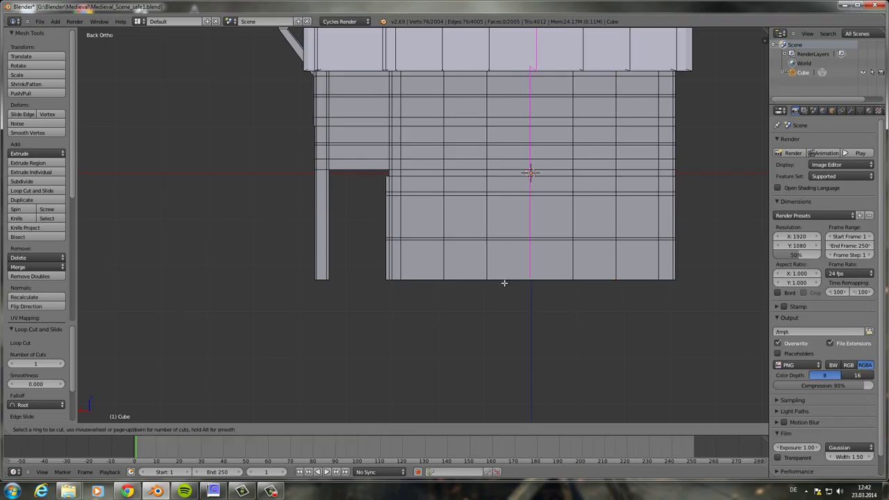
right_click(437, 284)
key("a")
scroll(361, 348, "up", 2)
right_click(453, 182, "shift")
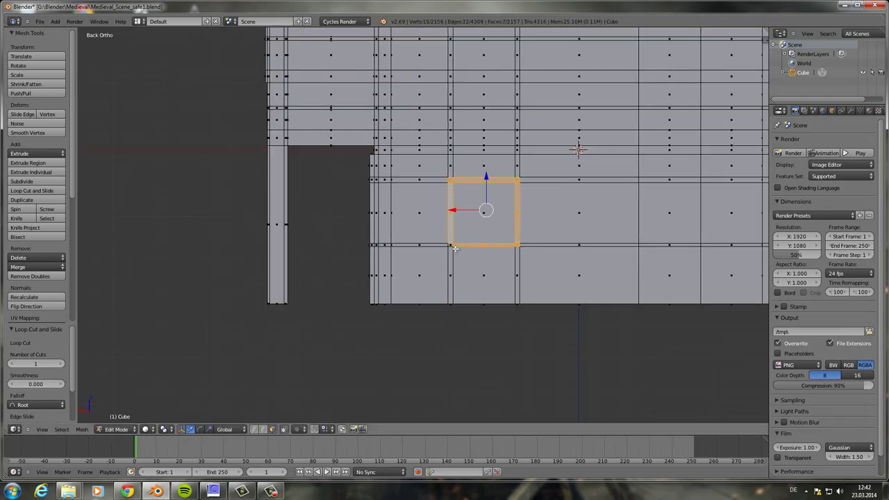
key("e")
key("KP_3")
middle_click_drag(397, 341, 575, 303)
key("ctrl+KP_1")
Step: Add another vertical loop cut on the other part of the back wall
right_click(389, 191)
right_click(427, 141, "shift")
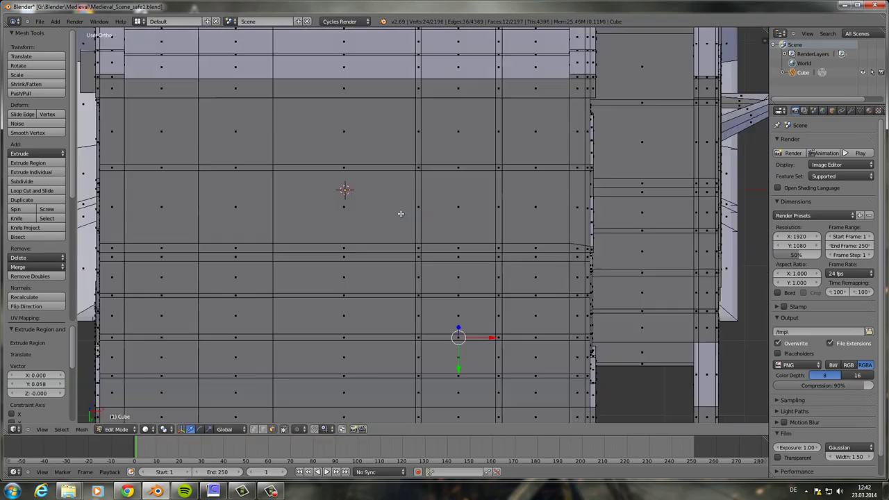
middle_click_drag(502, 241, 288, 213, "shift")
key("ctrl+r")
left_click(426, 410)
left_click(426, 411)
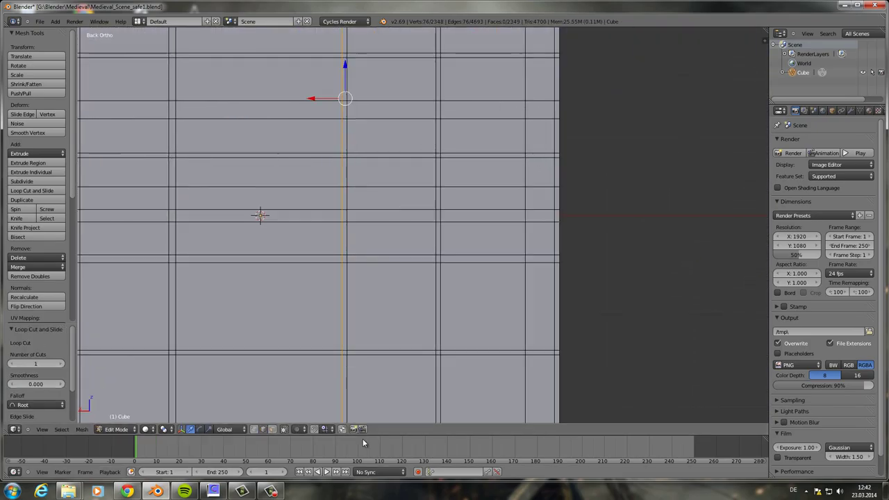
scroll(401, 412, "up", 1)
Step: Select the next window square outline and extrude it 0.058 outward
right_click(373, 55)
right_click(438, 80, "shift")
right_click(438, 128, "shift")
right_click(389, 157, "shift")
right_click(343, 104, "shift")
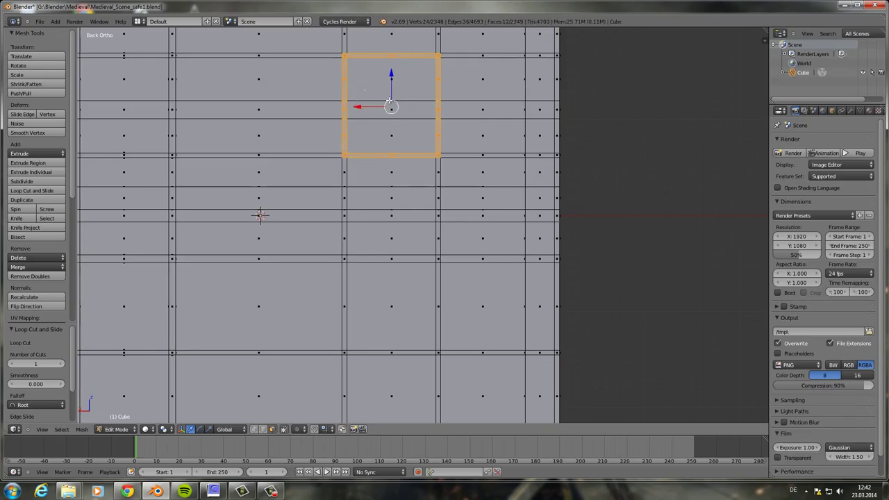
mouse_move(417, 209)
middle_mouse_down()
mouse_move(586, 262)
mouse_move(447, 242)
mouse_move(605, 234)
mouse_move(416, 243)
middle_mouse_up()
key("e")
left_click(586, 263)
key("Tab")
scroll(576, 247, "down", 5)
middle_click_drag(645, 336, 461, 225)
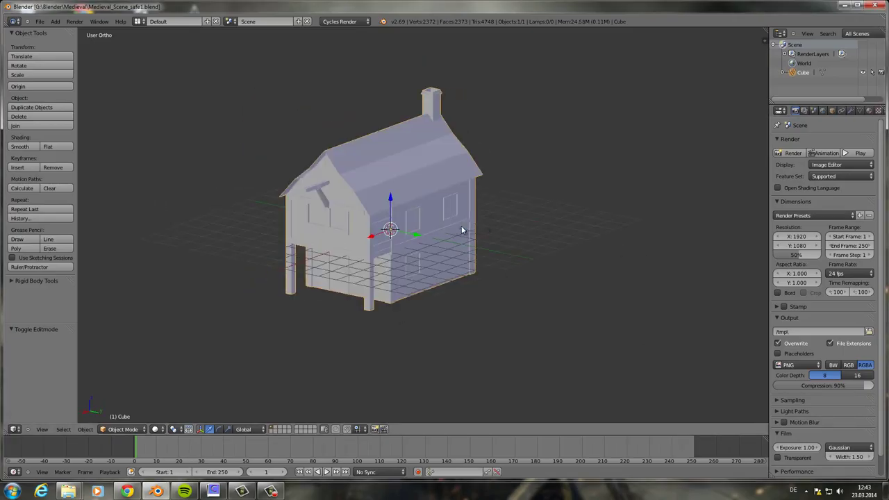